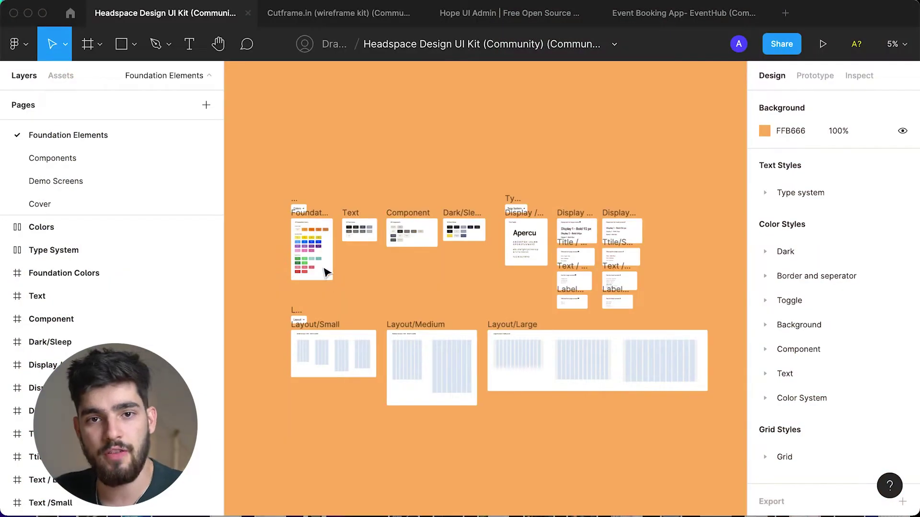
# Zoom into Foundation Colors, then scroll right past Text, Component and Dark/Sleep to the Apercu Font Family frame.
pyautogui.scroll(5, 315, 269)
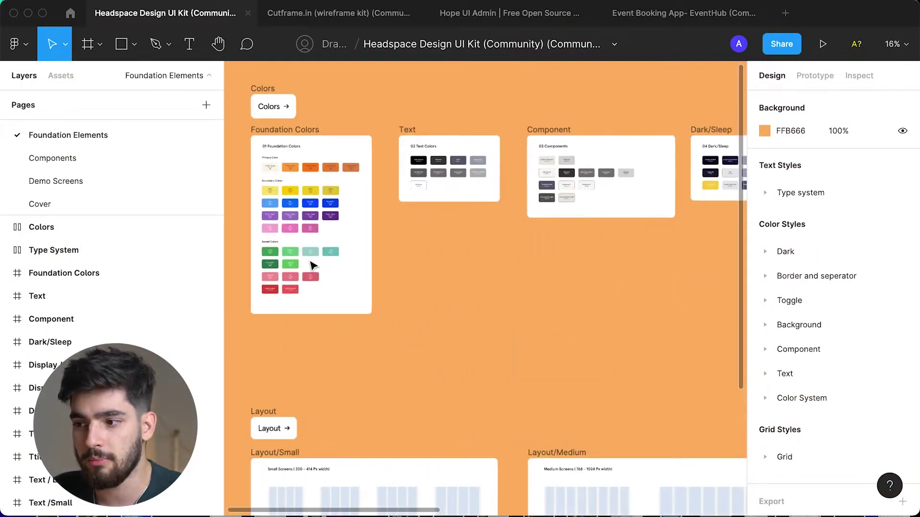
pyautogui.scroll(2, 340, 300)
pyautogui.hscroll(-2, 340, 299)
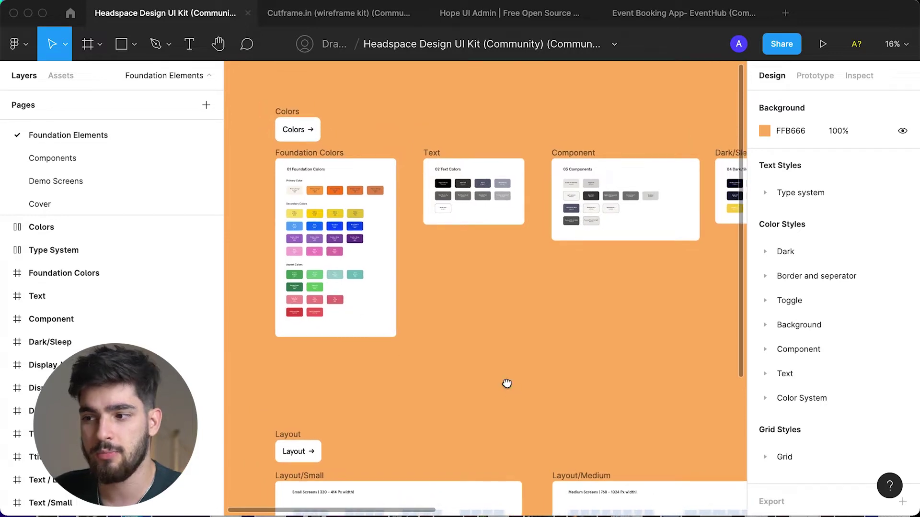
pyautogui.moveTo(506, 383); pyautogui.dragTo(498, 355)
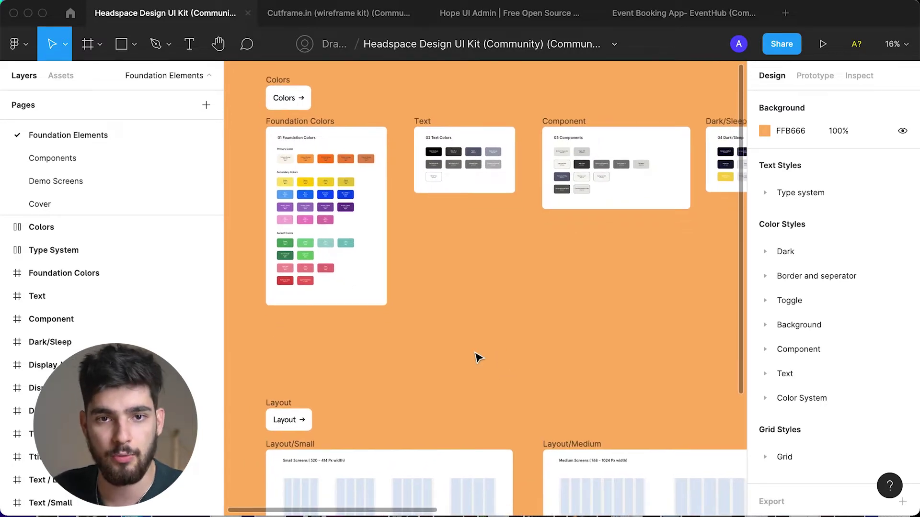
pyautogui.moveTo(683, 326); pyautogui.dragTo(620, 353)
pyautogui.hscroll(-2, 408, 251)
pyautogui.scroll(5, 287, 274)
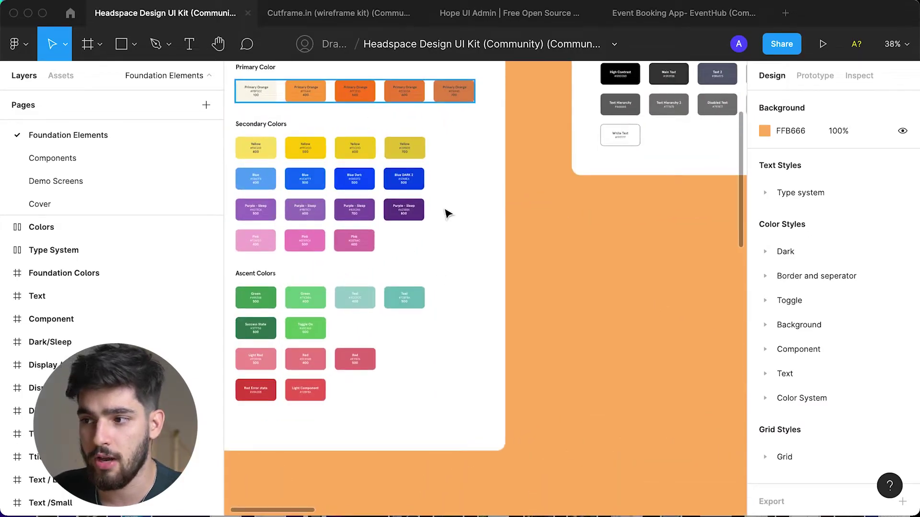
pyautogui.hscroll(10, 675, 315)
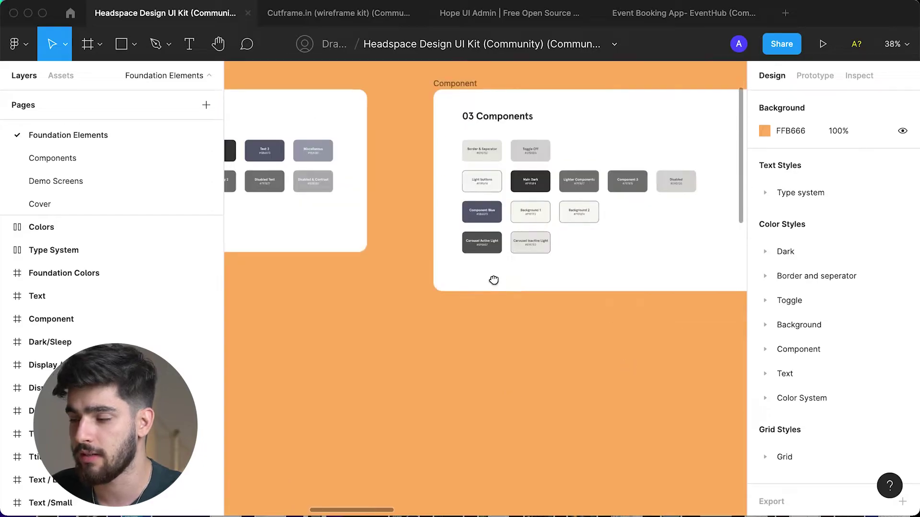
pyautogui.hscroll(10, 635, 292)
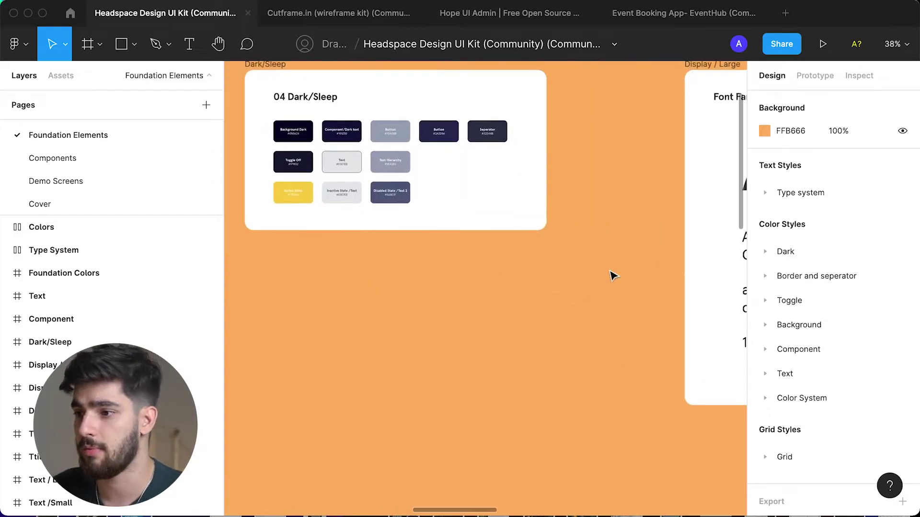
pyautogui.hscroll(10, 486, 225)
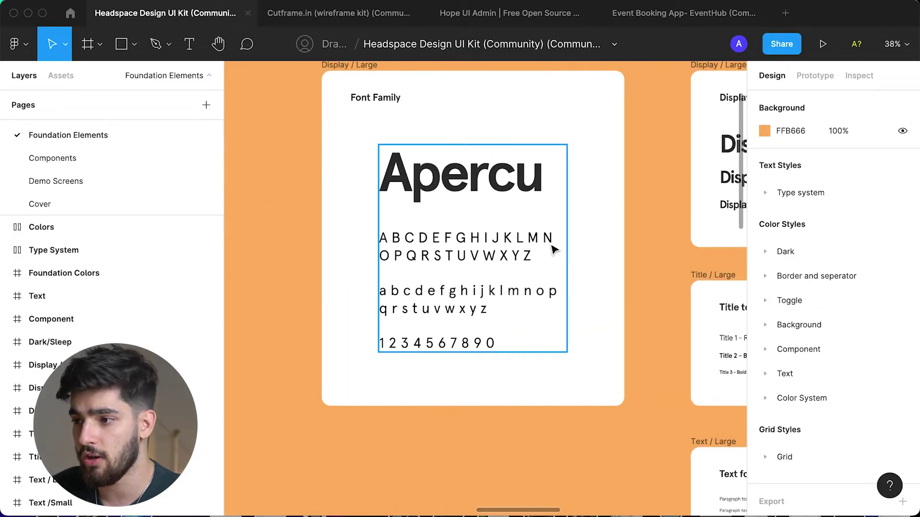
# Scroll right and down through the Display, Title and Text type frames.
pyautogui.hscroll(10, 553, 249)
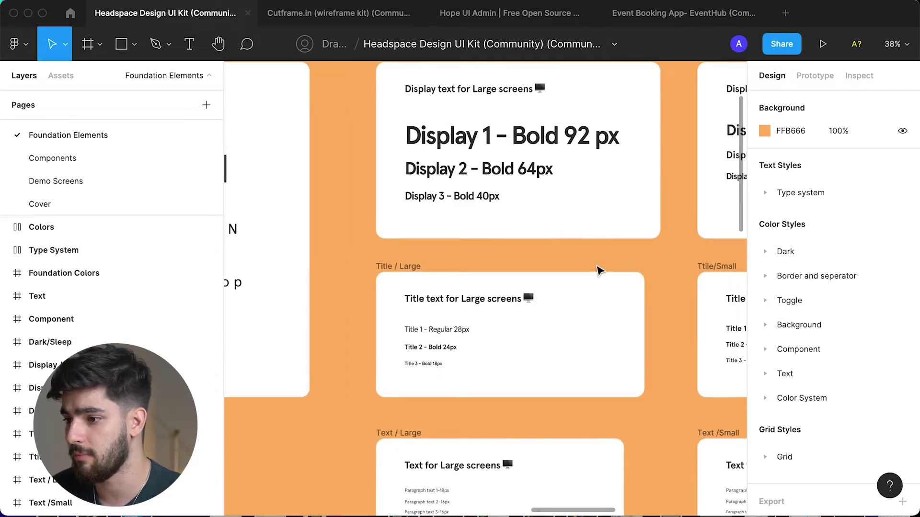
pyautogui.scroll(-5, 599, 271)
pyautogui.hscroll(5, 533, 328)
pyautogui.scroll(-3, 534, 328)
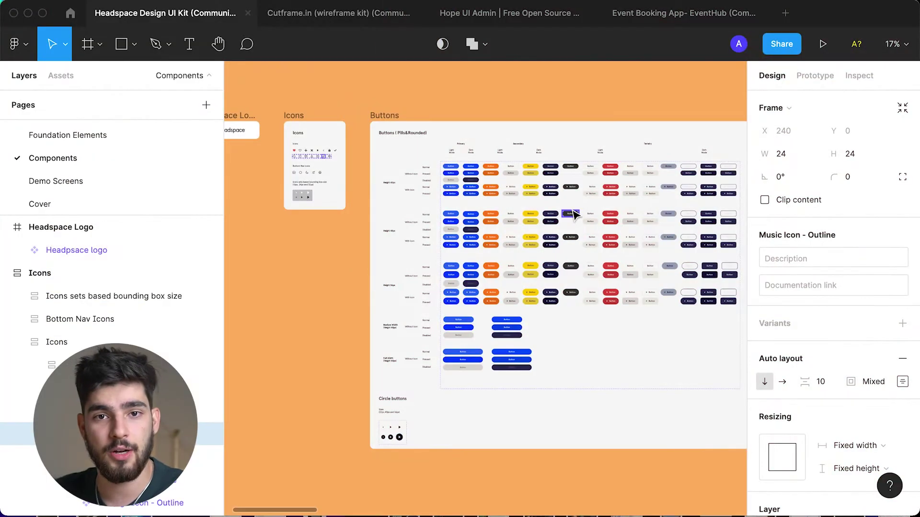
# Zoom into the Buttons grid and pan across its button columns.
pyautogui.scroll(5, 574, 212)
pyautogui.scroll(-2, 542, 204)
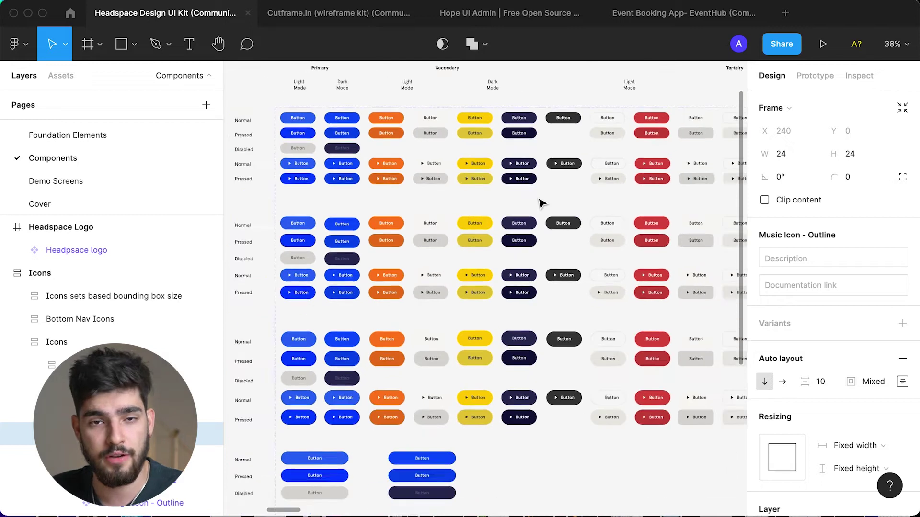
pyautogui.moveTo(538, 185); pyautogui.dragTo(496, 223)
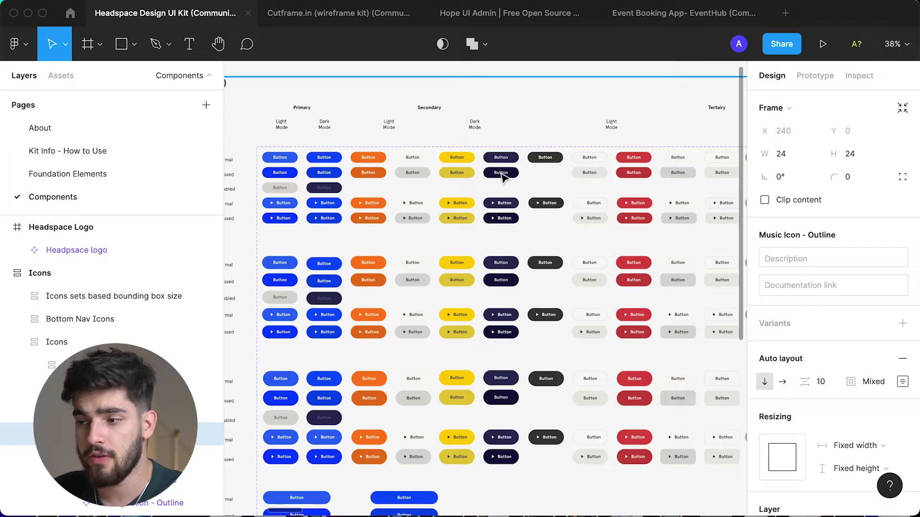
pyautogui.scroll(3, 402, 211)
# Select the Button Normal component set and bring its Without Icon and With Icon labels into view.
pyautogui.click(357, 165)
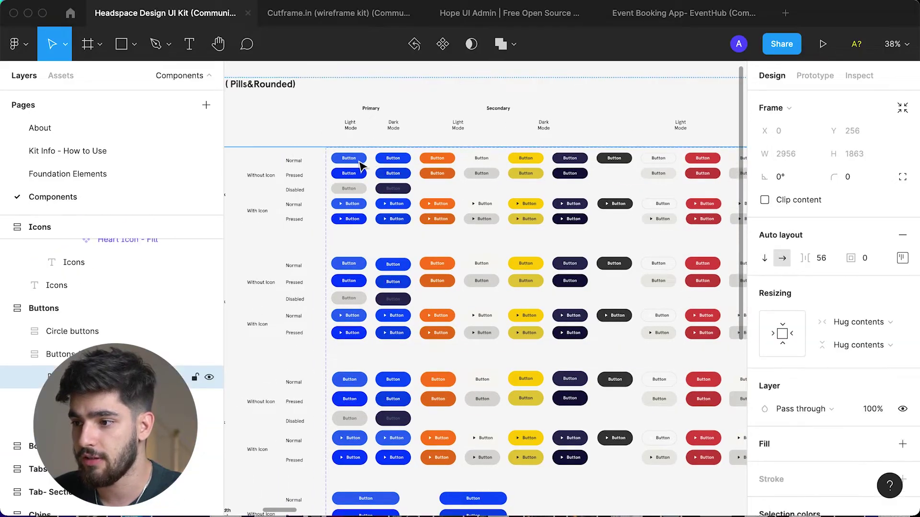
pyautogui.scroll(3, 357, 163)
pyautogui.click(358, 161)
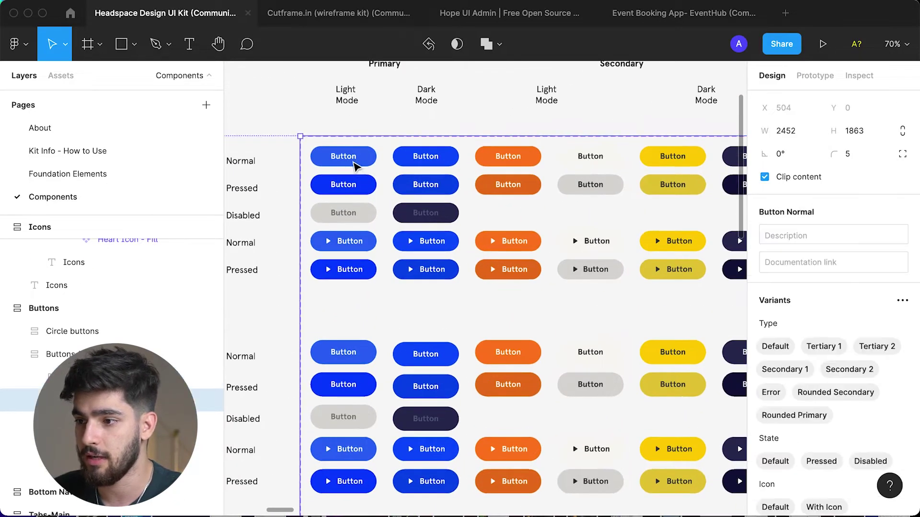
pyautogui.scroll(2, 383, 161)
pyautogui.moveTo(408, 160); pyautogui.dragTo(456, 153)
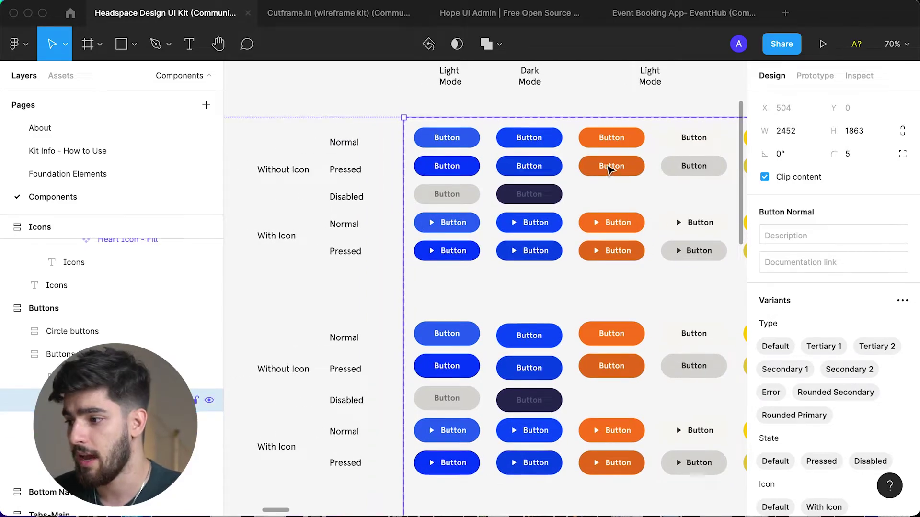
pyautogui.scroll(-5, 821, 335)
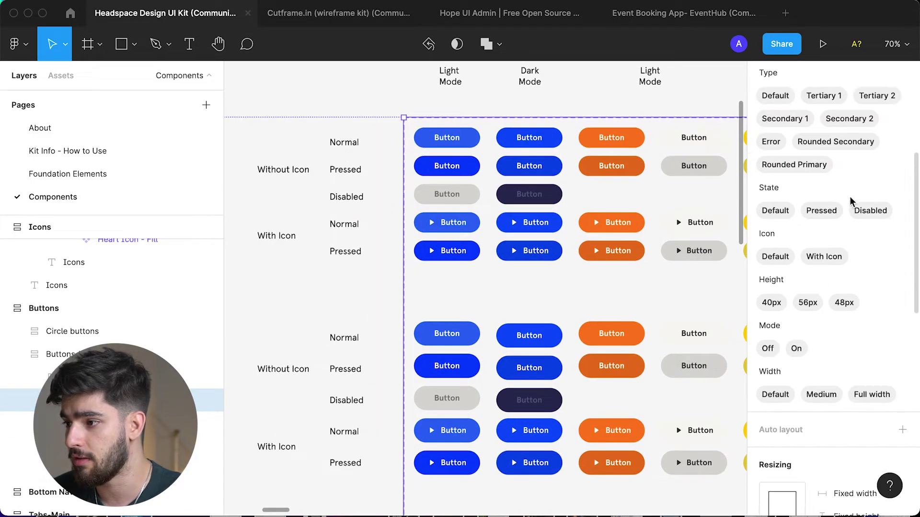
# Pan to more button columns, then zoom out and scroll down to the Bottom Navigation frame.
pyautogui.scroll(2, 821, 335)
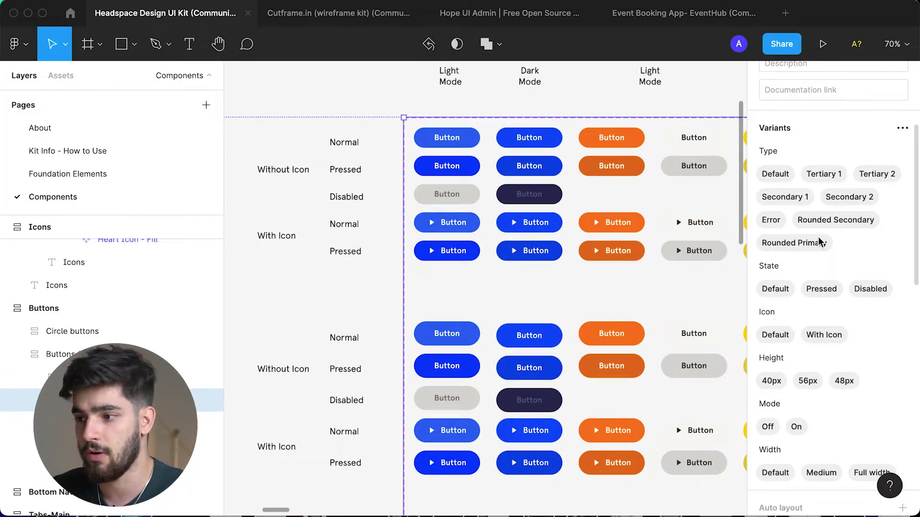
pyautogui.moveTo(625, 290); pyautogui.dragTo(441, 243)
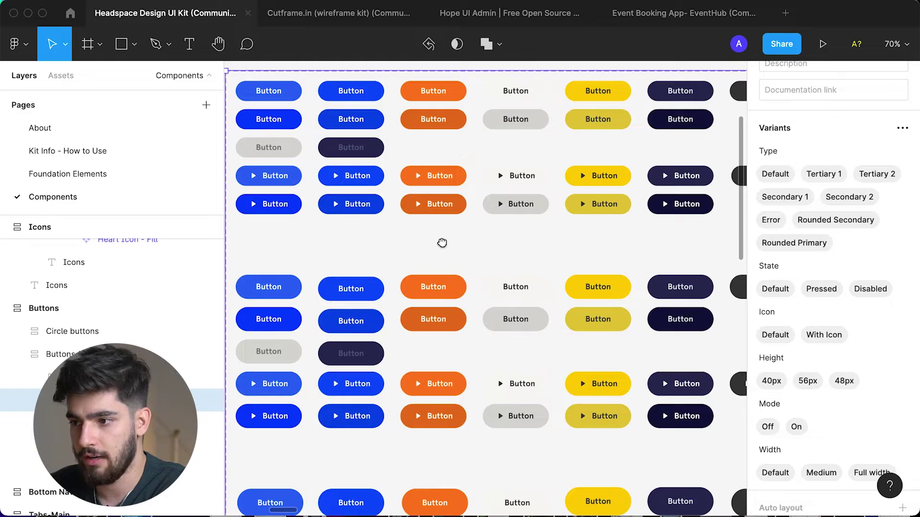
pyautogui.scroll(-3, 441, 243)
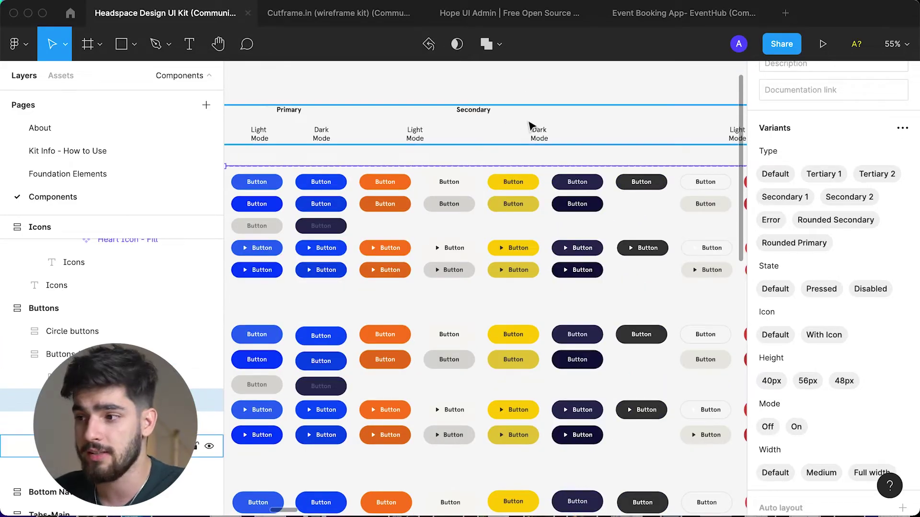
pyautogui.scroll(-3, 544, 205)
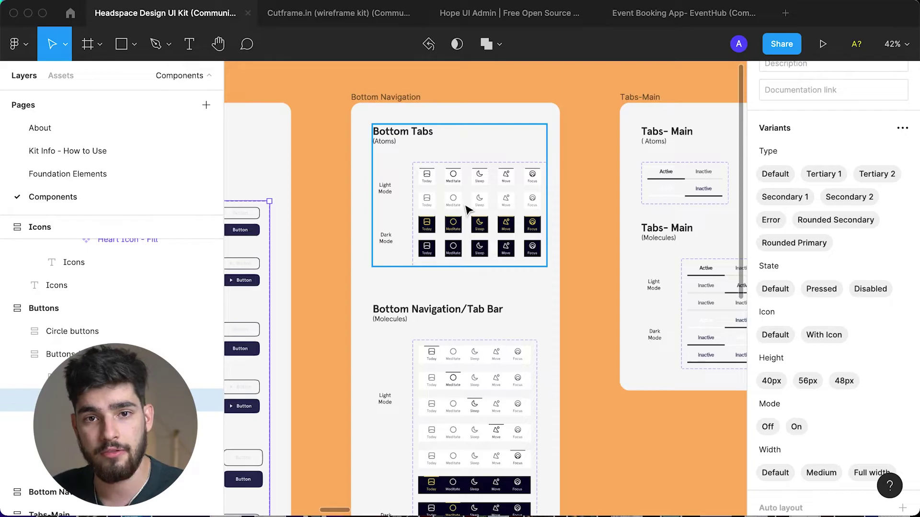
# Zoom in on Bottom Tabs icons, zoom out, and scroll right past Tabs, Chips and List Item to Avatars.
pyautogui.scroll(5, 469, 207)
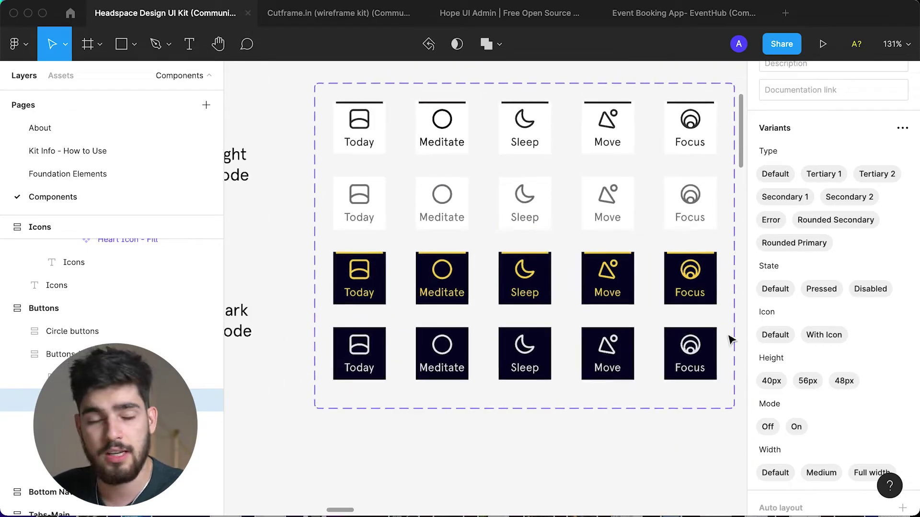
pyautogui.scroll(-2, 703, 207)
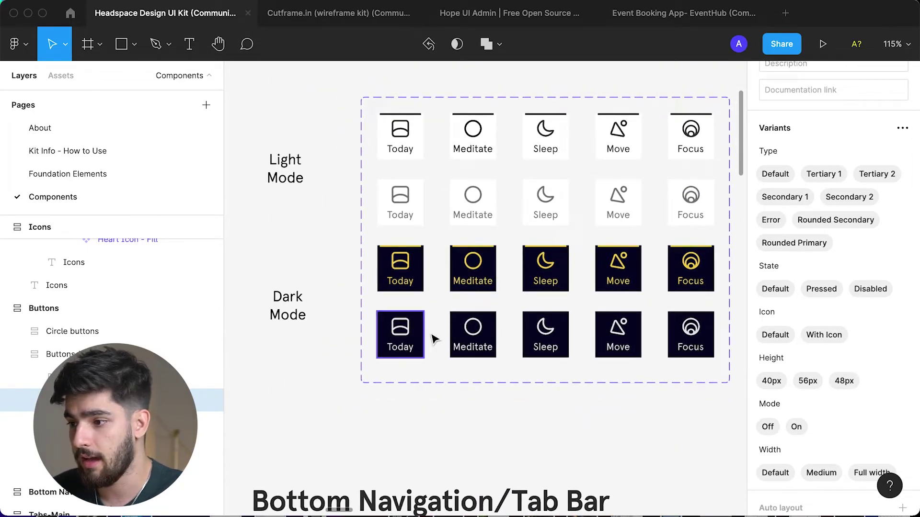
pyautogui.scroll(-3, 433, 339)
pyautogui.scroll(-4, 443, 160)
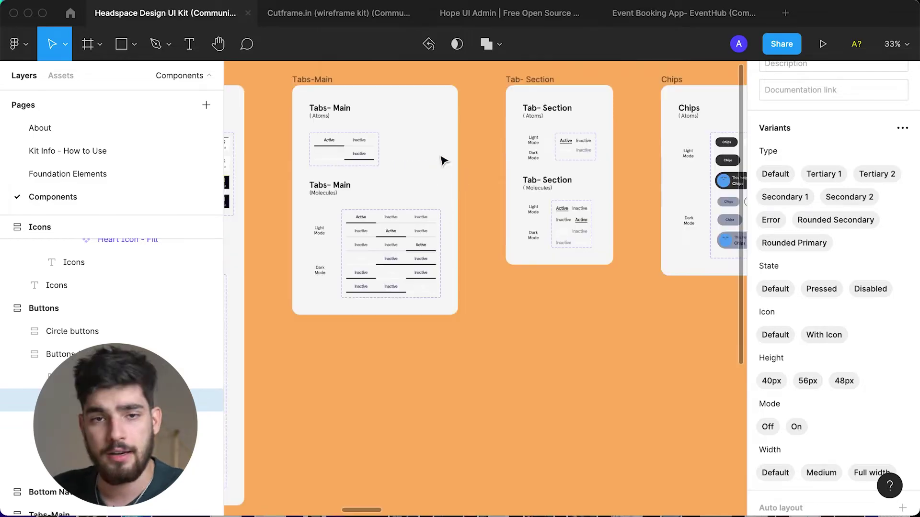
pyautogui.hscroll(10, 610, 328)
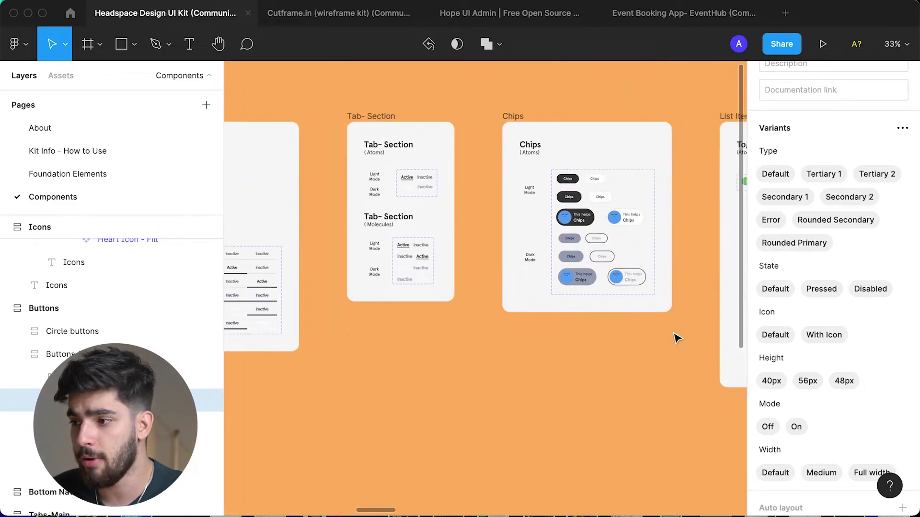
pyautogui.hscroll(6, 491, 309)
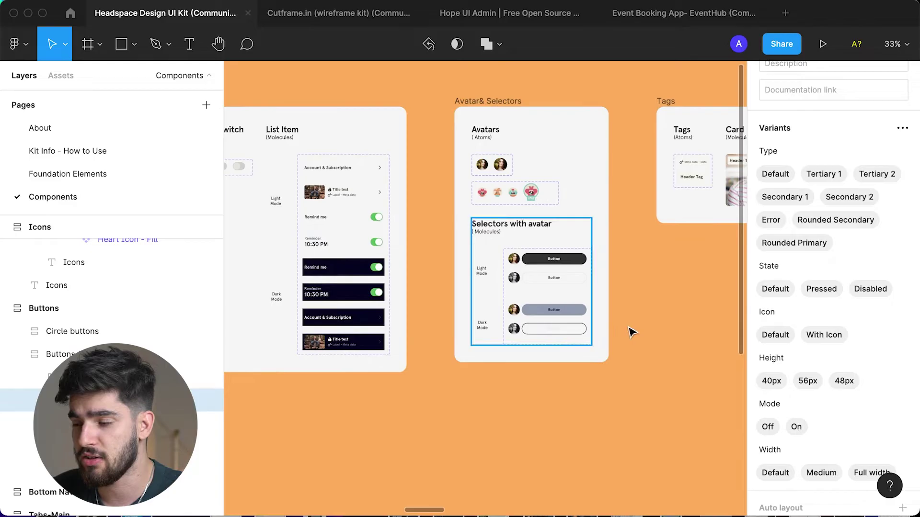
pyautogui.hscroll(8, 661, 304)
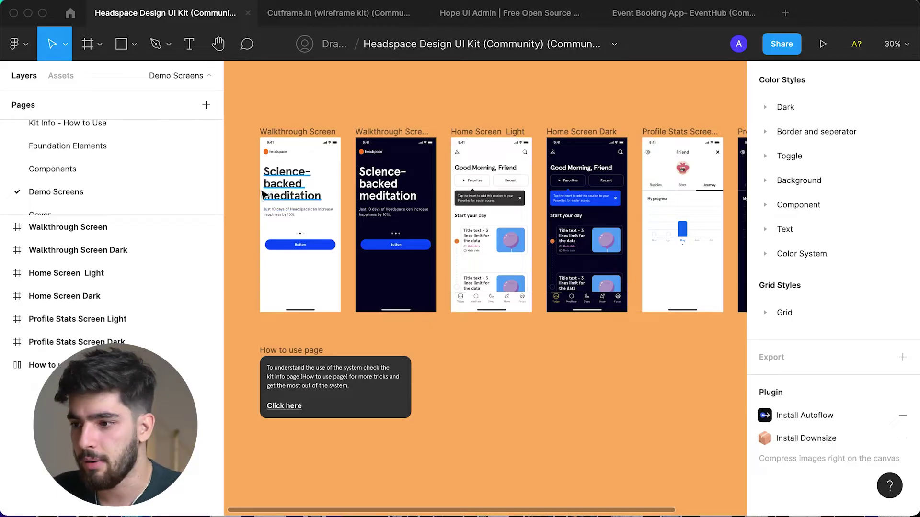
# Zoom the Demo Screens canvas from 30% to 47% over the walkthrough and home screens.
pyautogui.scroll(5, 263, 194)
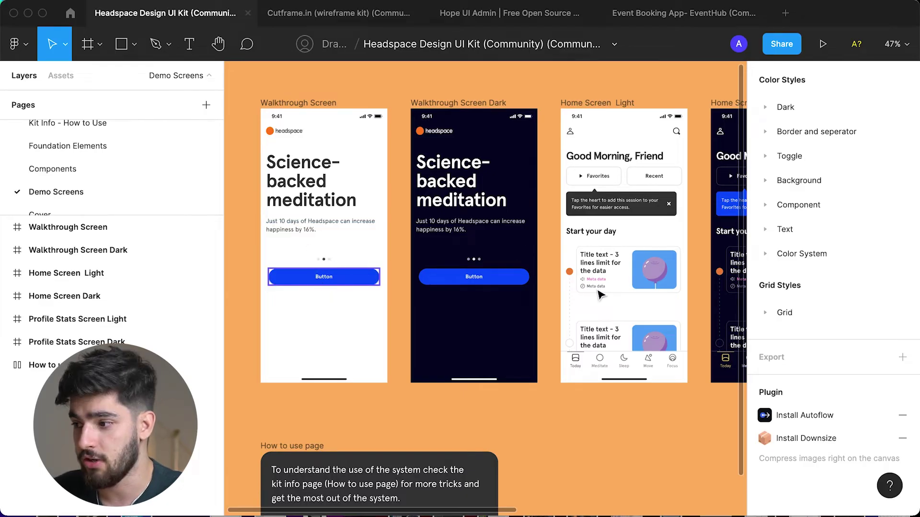
# Give the Walkthrough Screen button a Blue 500 fill style and a Color System Red label style.
pyautogui.click(324, 276)
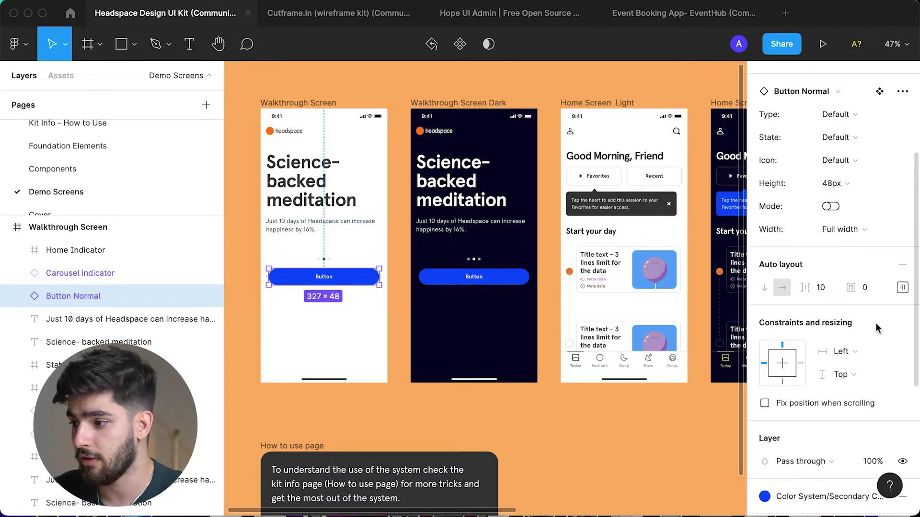
pyautogui.scroll(-5, 819, 331)
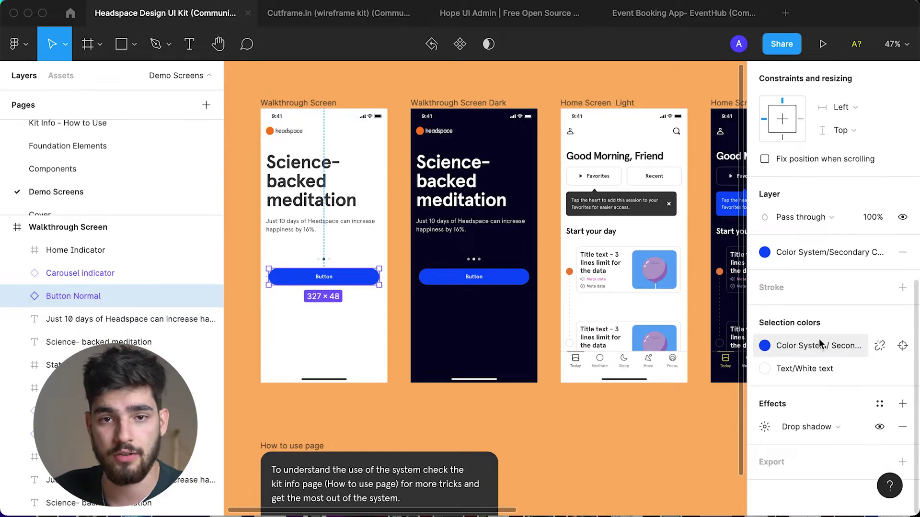
pyautogui.click(833, 349)
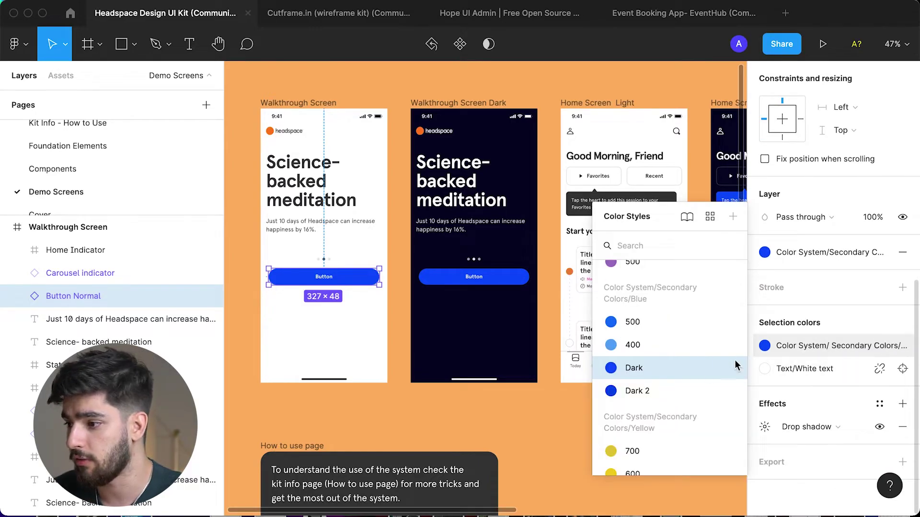
pyautogui.click(674, 322)
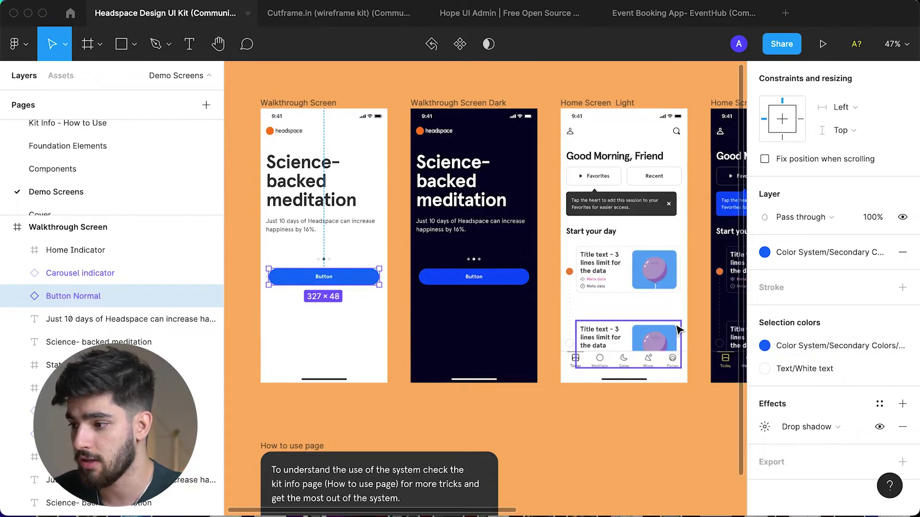
pyautogui.click(804, 367)
pyautogui.click(675, 461)
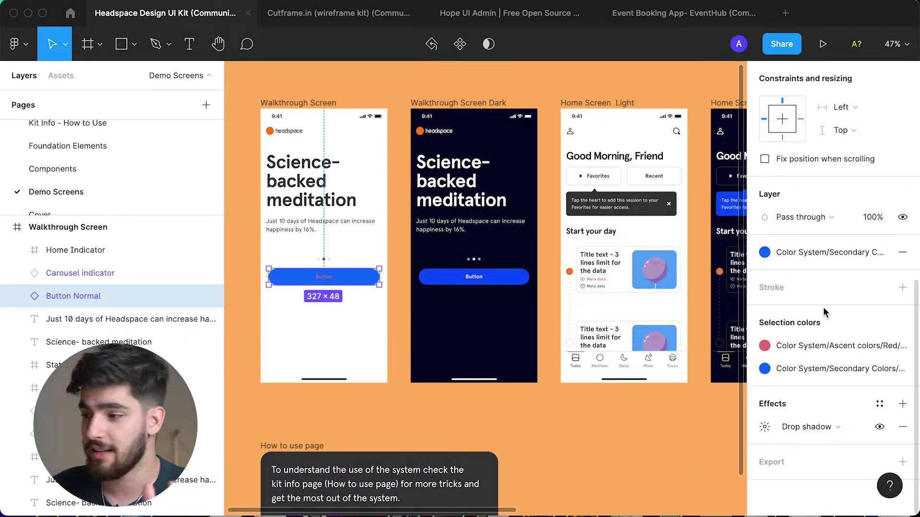
pyautogui.scroll(8, 824, 317)
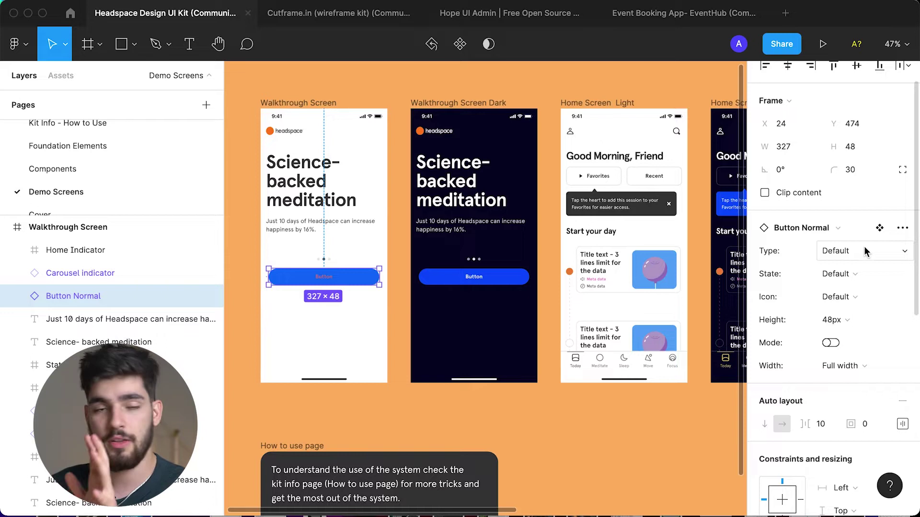
# Set the button's variant to Type Tertiary 1, State Disabled and Height 40px.
pyautogui.click(864, 247)
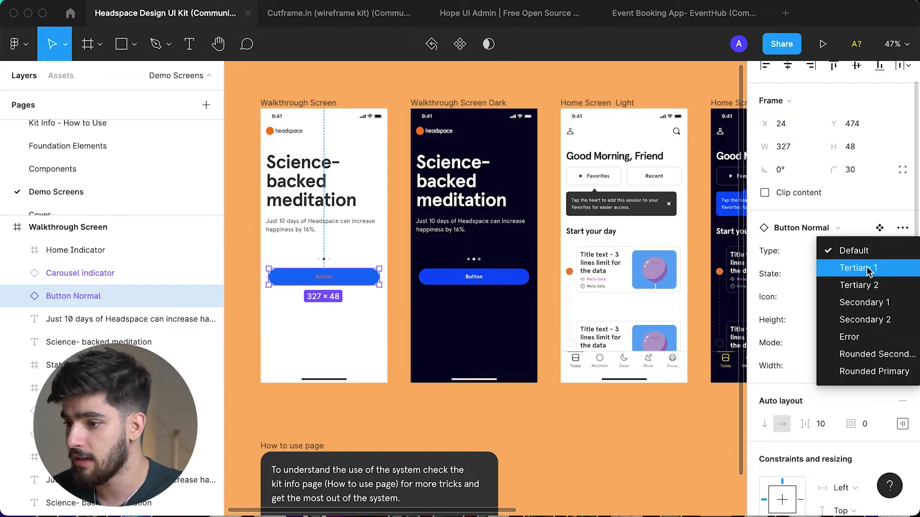
pyautogui.click(866, 268)
pyautogui.click(862, 273)
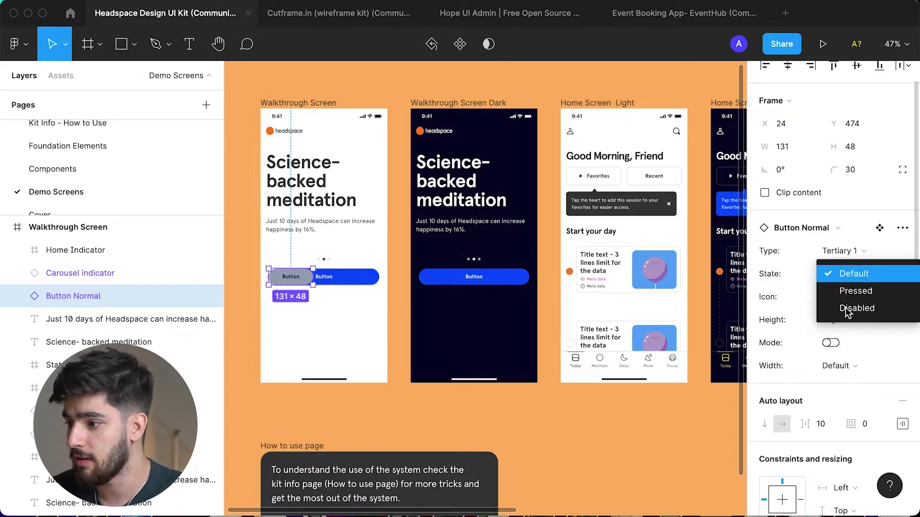
pyautogui.click(857, 308)
pyautogui.click(849, 320)
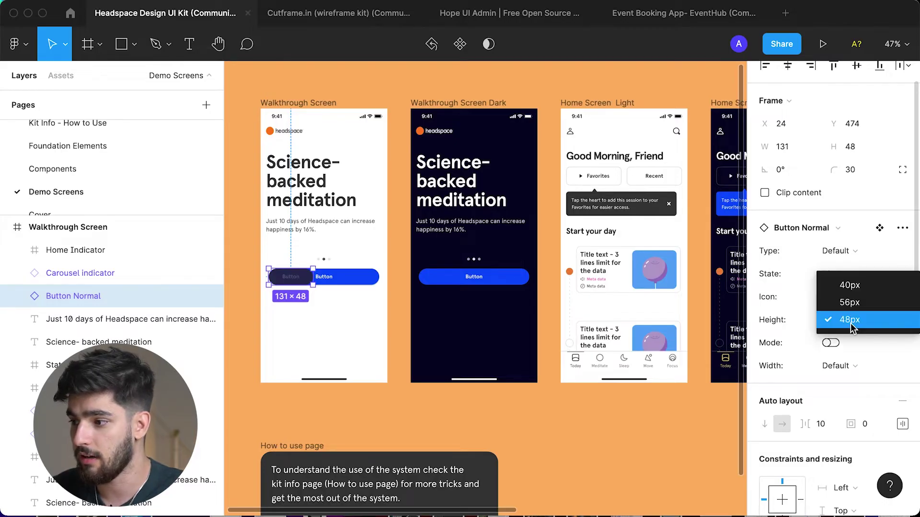
pyautogui.click(866, 284)
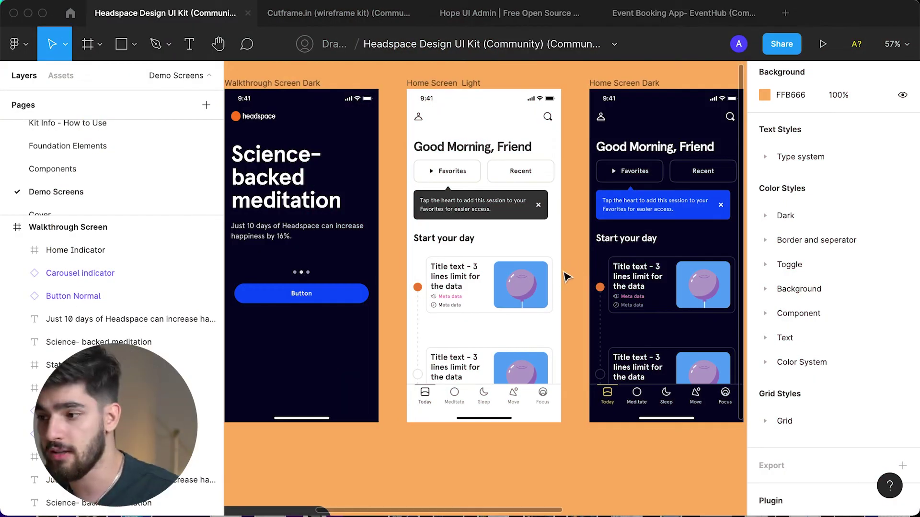
# Inspect the Home Screen Light card, then the Graph component on Profile Stats Screen Light.
pyautogui.click(543, 277)
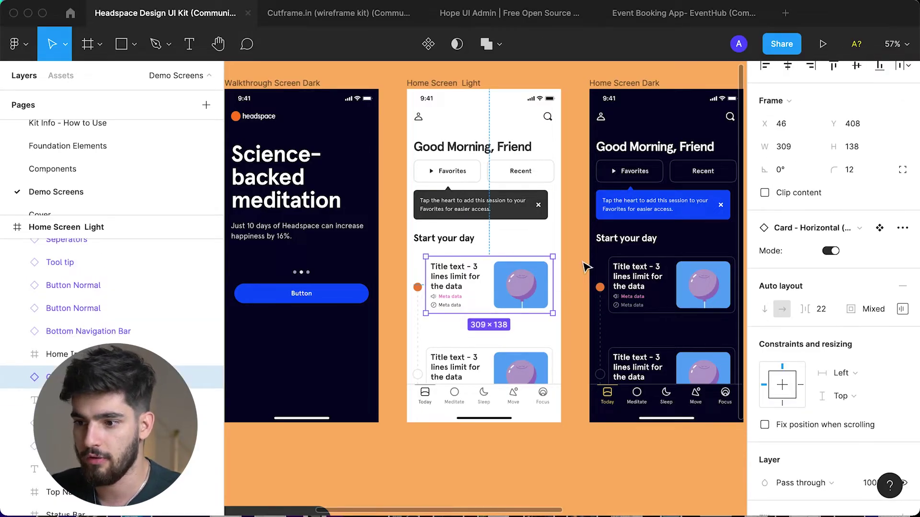
pyautogui.scroll(2, 907, 323)
pyautogui.hscroll(3, 421, 237)
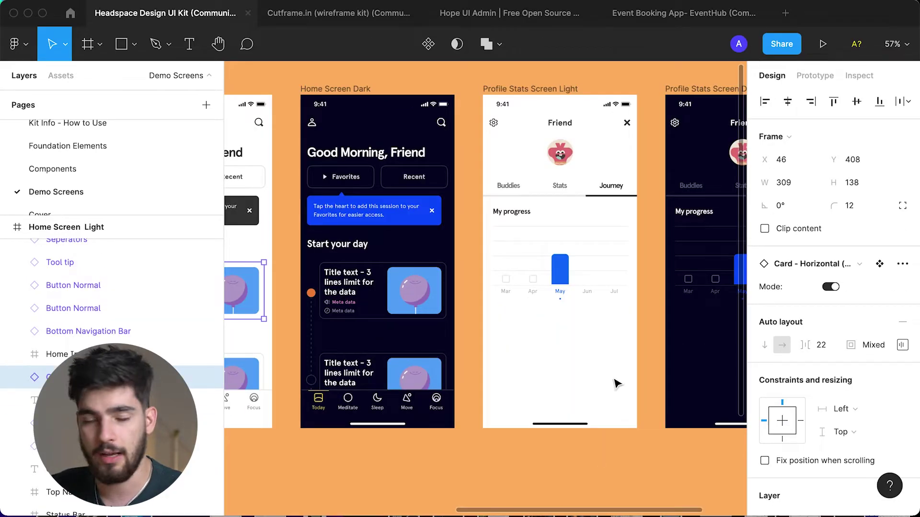
pyautogui.hscroll(4, 421, 237)
pyautogui.click(422, 238)
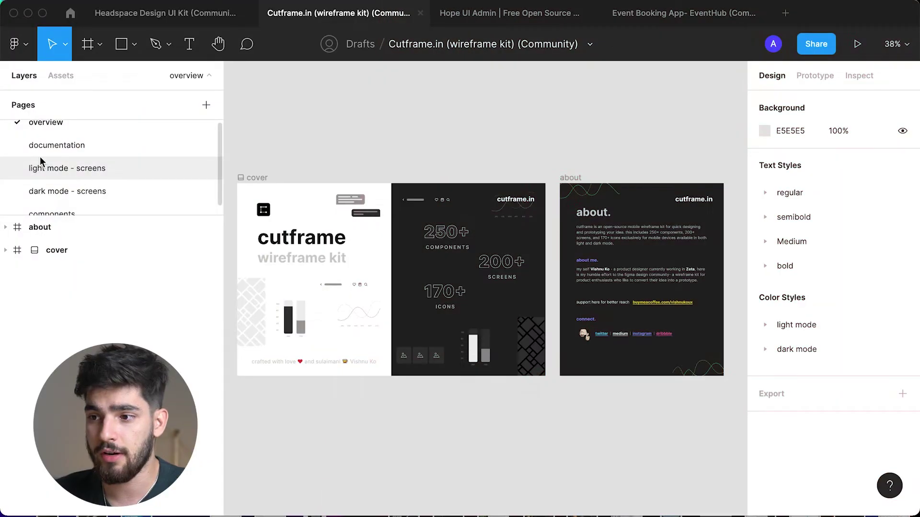
# Open the Cutframe.in kit's light mode - screens page from the Pages list.
pyautogui.click(126, 173)
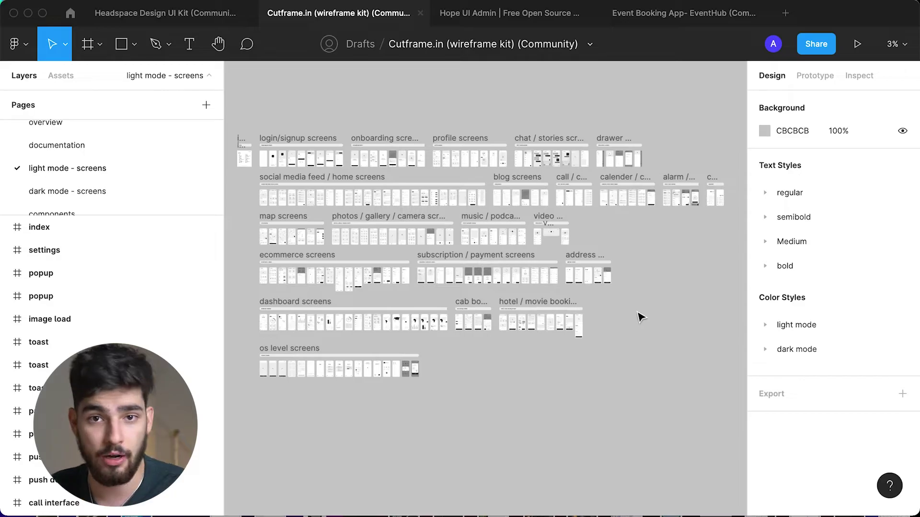
# Zoom from 3% to about 26% on the index and login/signup frames.
pyautogui.keyDown('ctrl'); pyautogui.scroll(5, 247, 144); pyautogui.keyUp('ctrl')
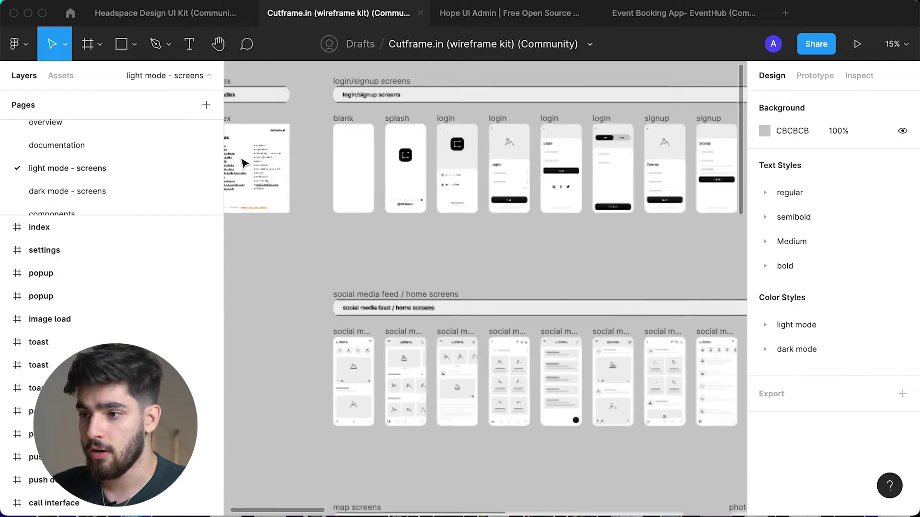
pyautogui.keyDown('ctrl'); pyautogui.scroll(3, 290, 158); pyautogui.keyUp('ctrl')
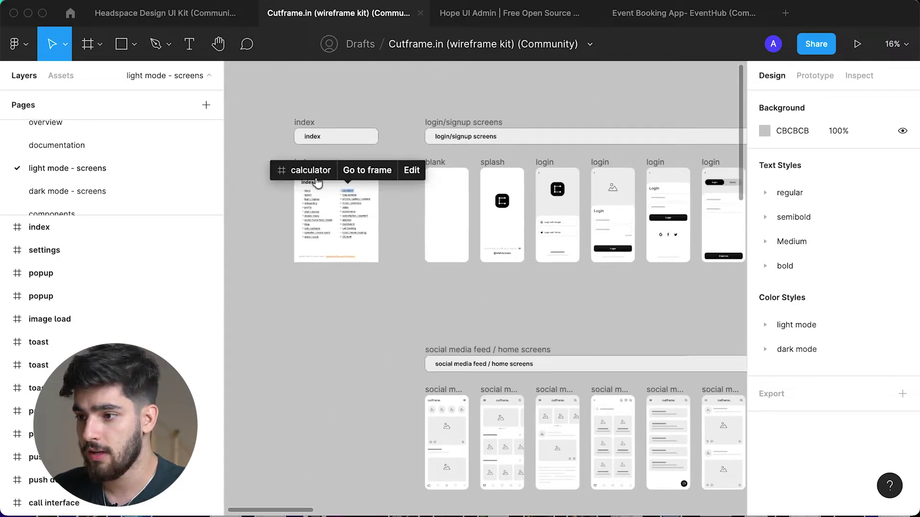
pyautogui.keyDown('ctrl'); pyautogui.scroll(2, 329, 194); pyautogui.keyUp('ctrl')
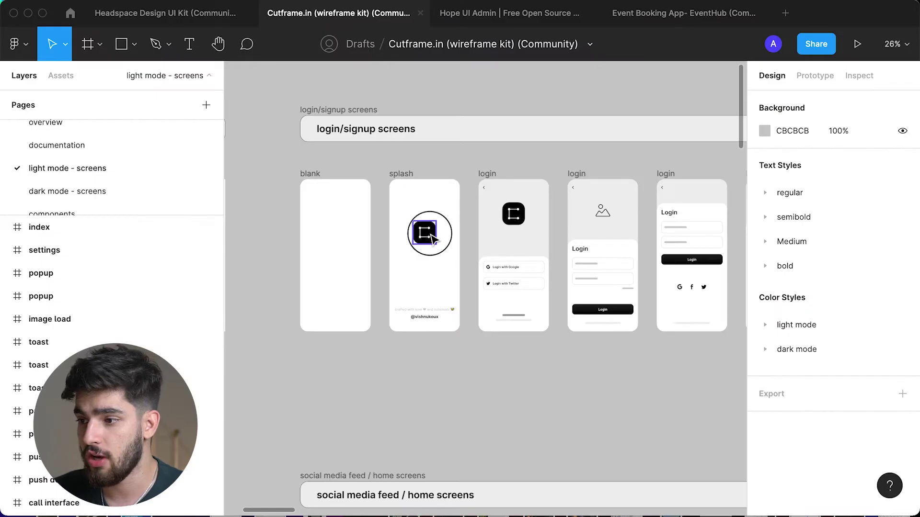
# Switch the splash logo to logo 2 and back to logo 1, then show the Assets panel.
pyautogui.click(424, 233)
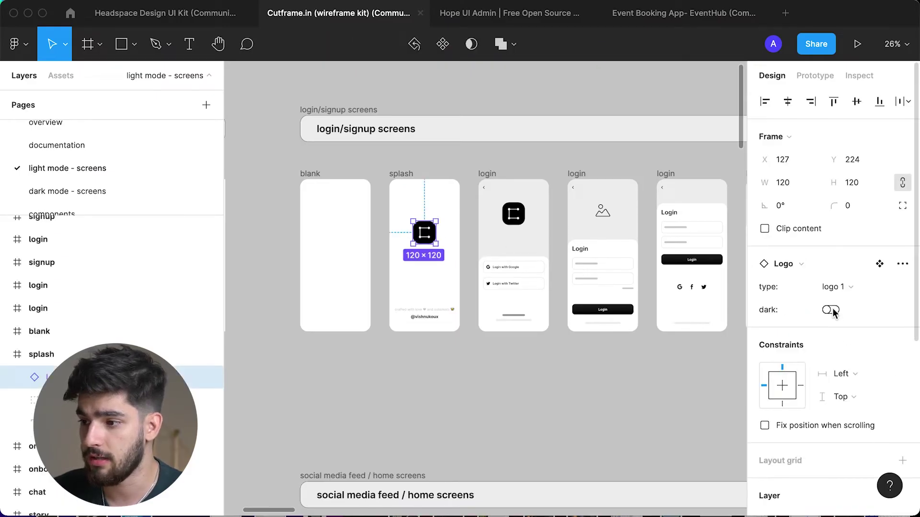
pyautogui.click(835, 290)
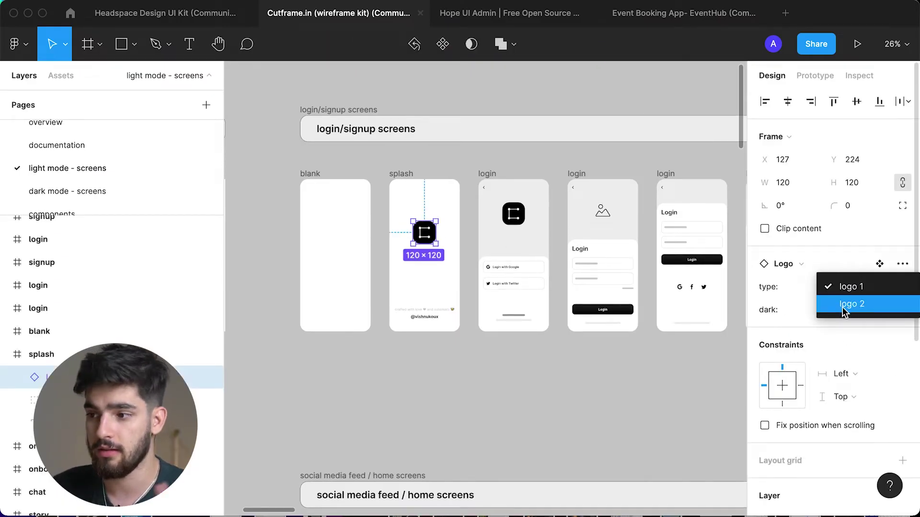
pyautogui.click(842, 307)
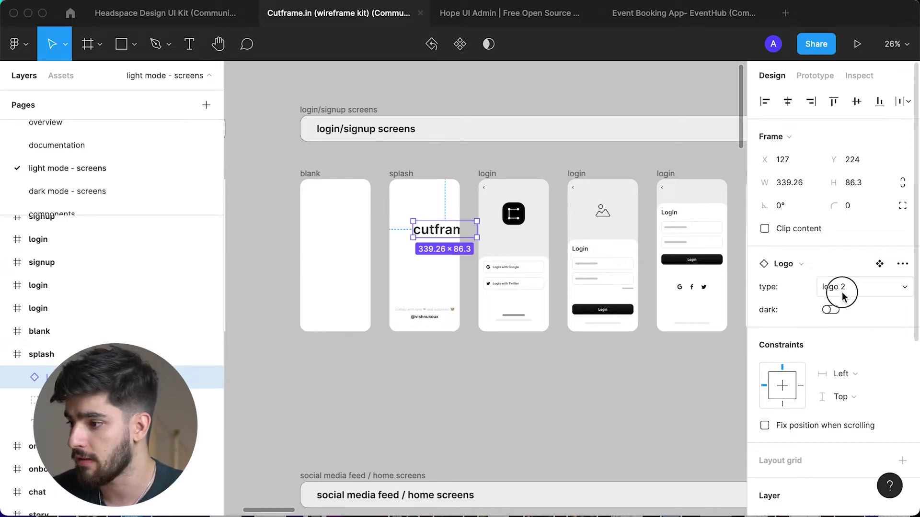
pyautogui.click(836, 287)
pyautogui.click(849, 271)
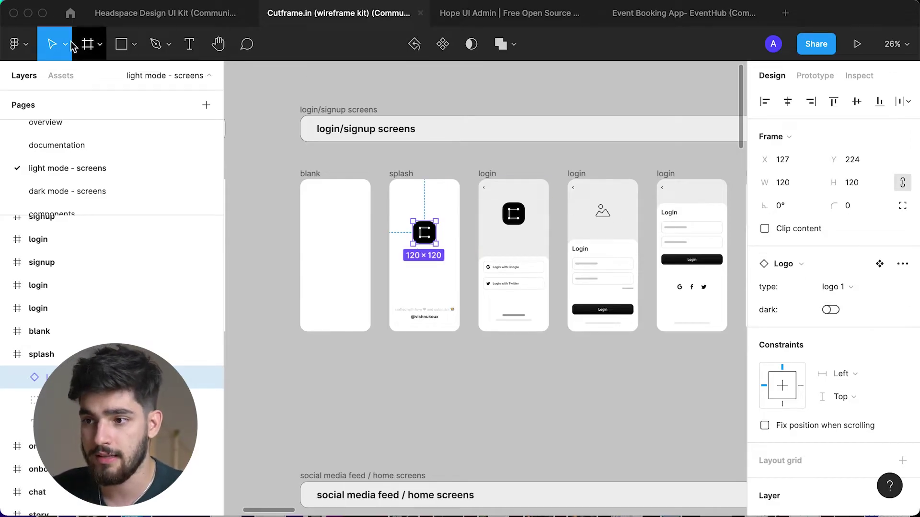
pyautogui.click(65, 74)
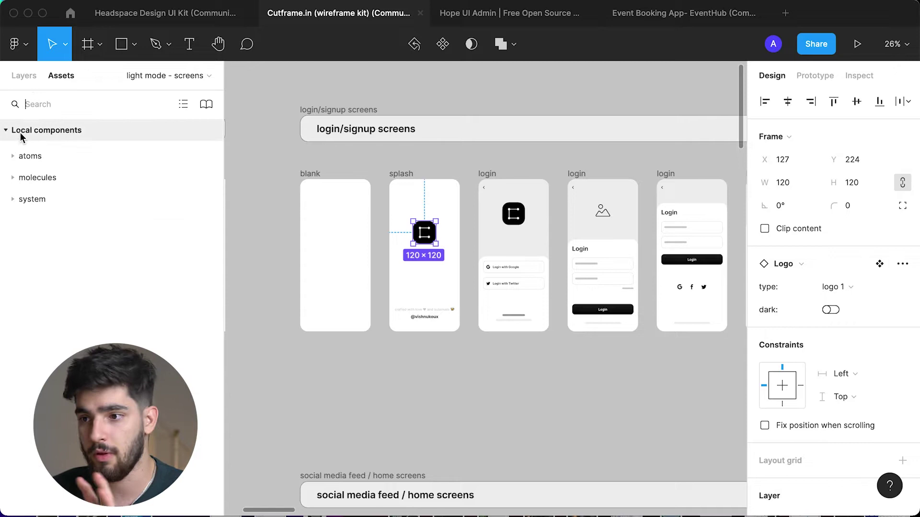